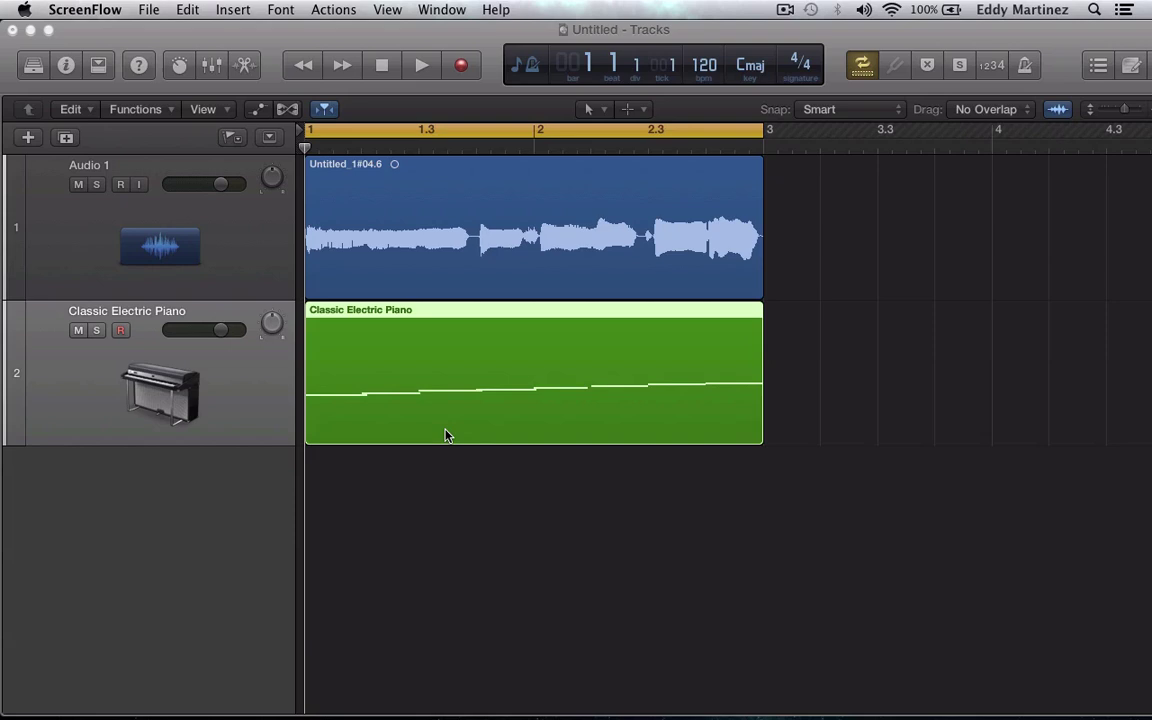
Play the project once and stop it back at the start
left_click(446, 507)
key("space")
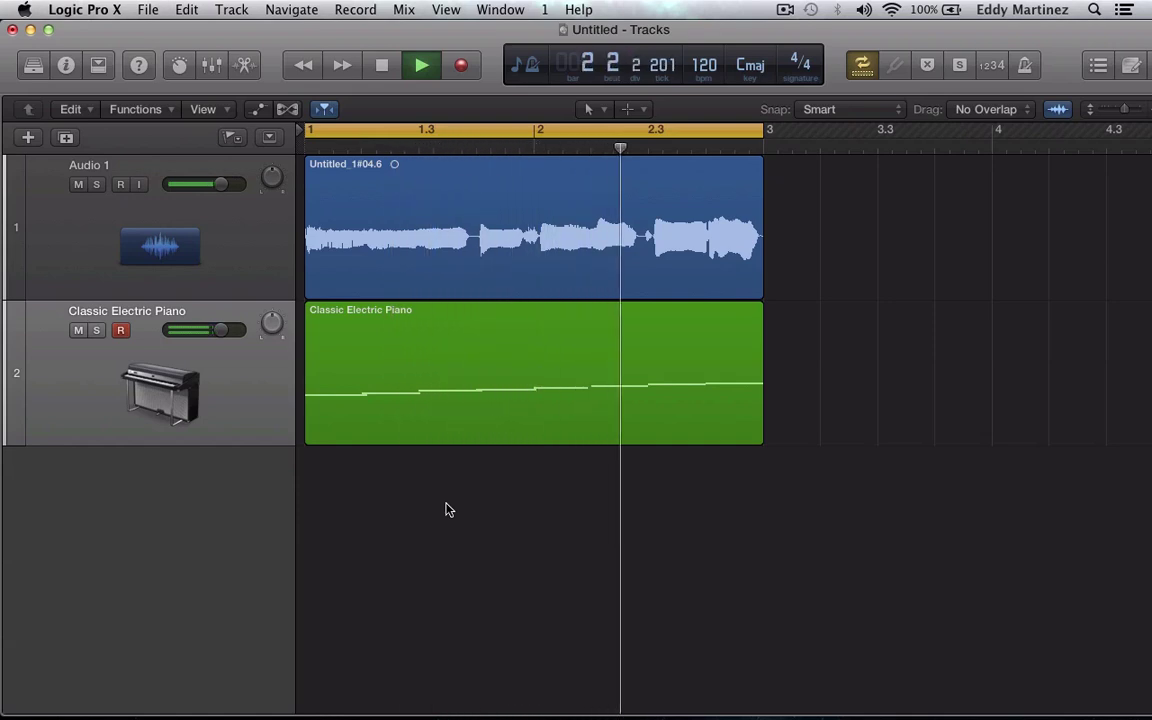
key("space")
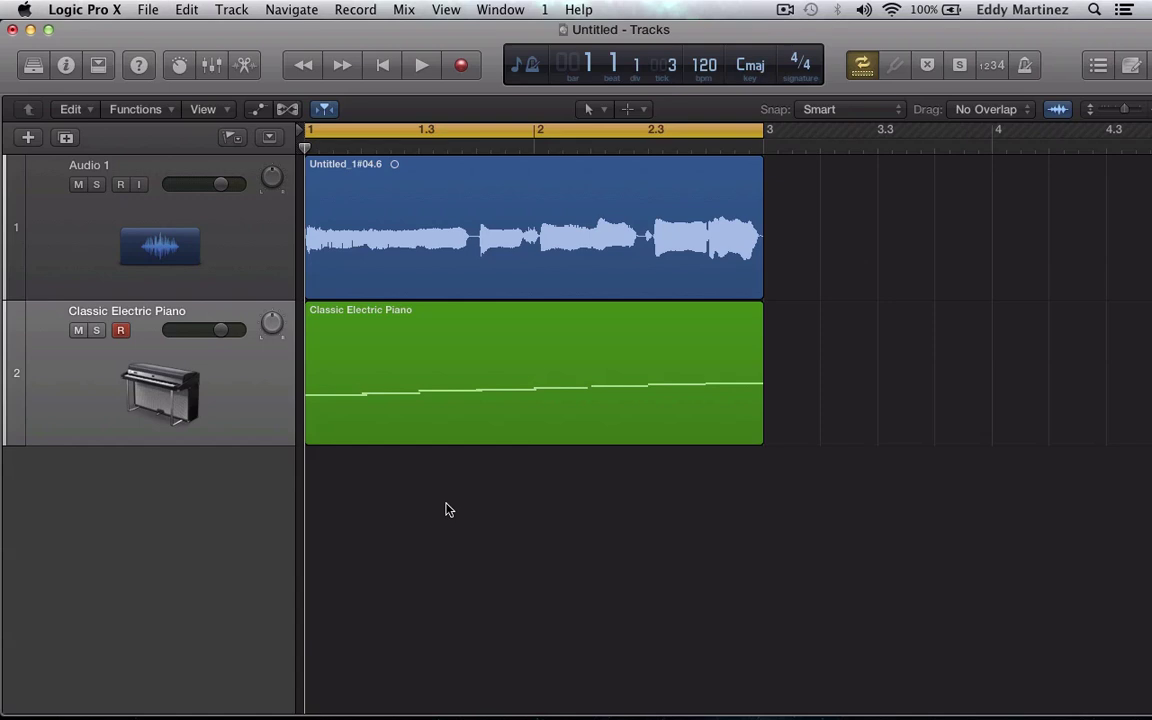
Duplicate the Classic Electric Piano track with its settings, creating a third track below
left_click(262, 405)
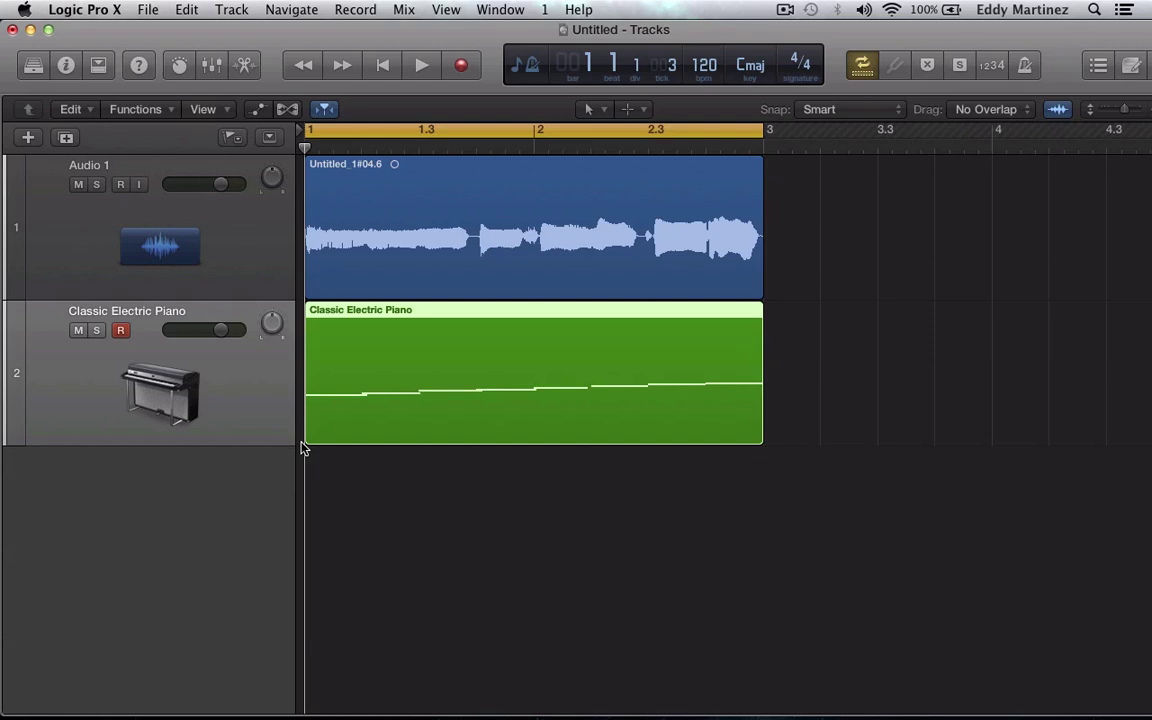
left_click(265, 277)
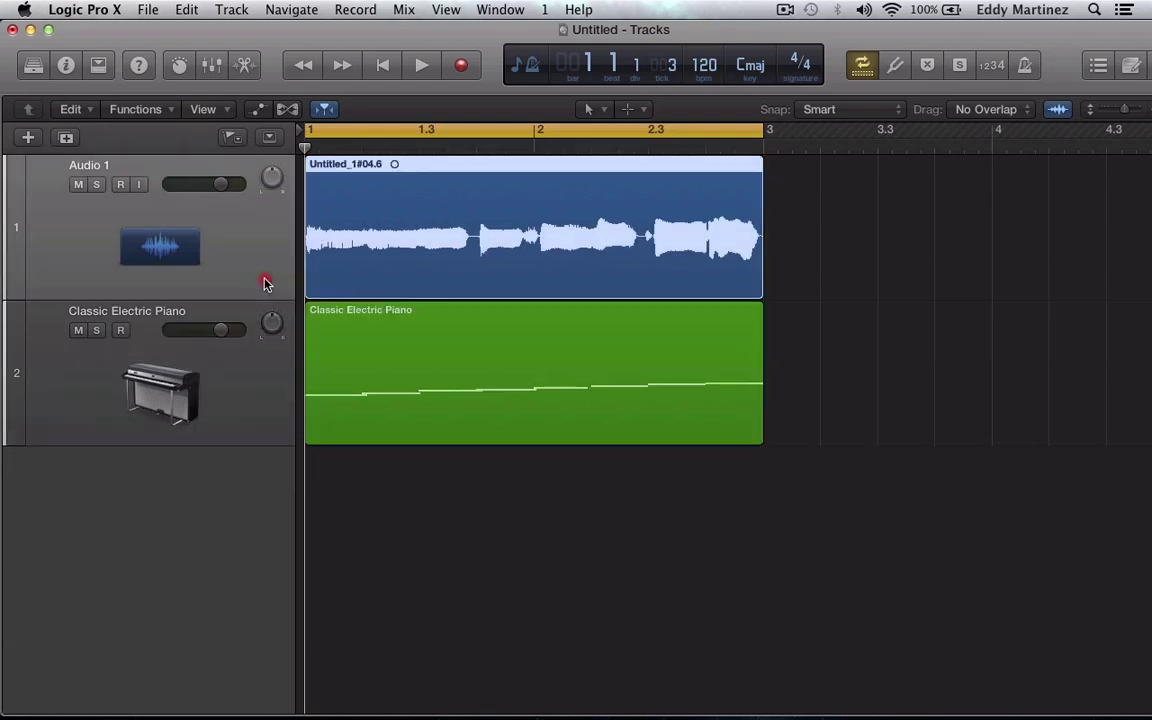
left_click(260, 381)
left_click(67, 137)
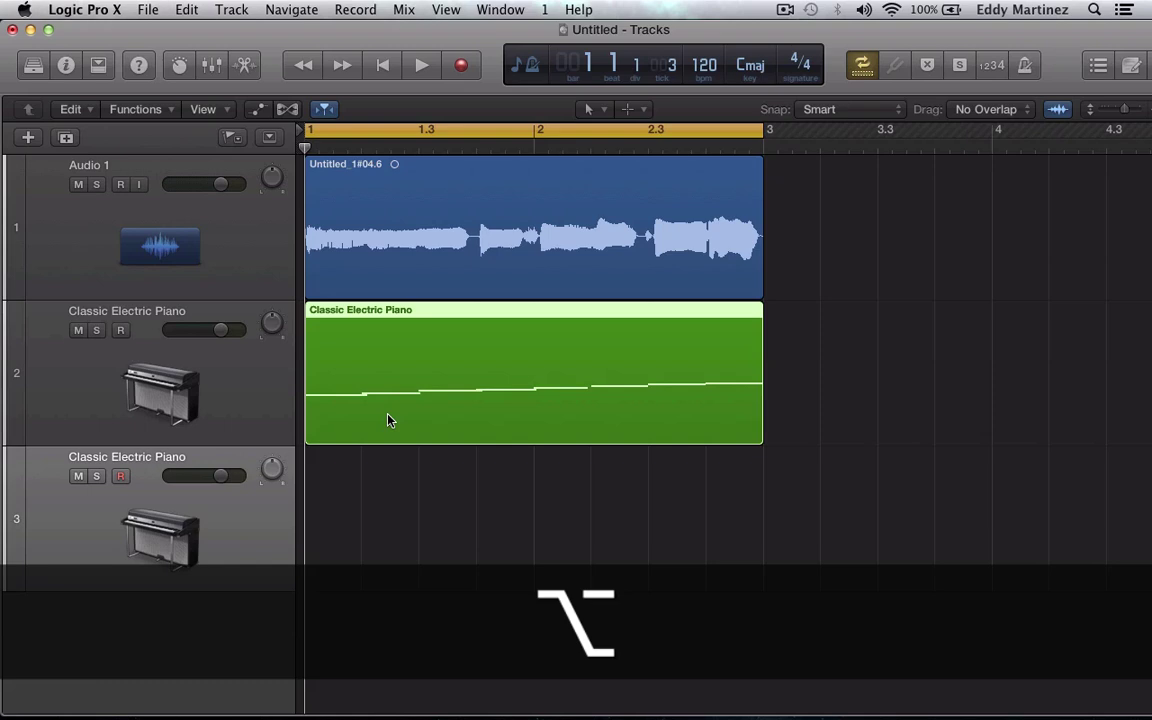
Option-drag the green piano region onto track 3 and solo tracks 2 and 3
left_click_drag(389, 421, 389, 491)
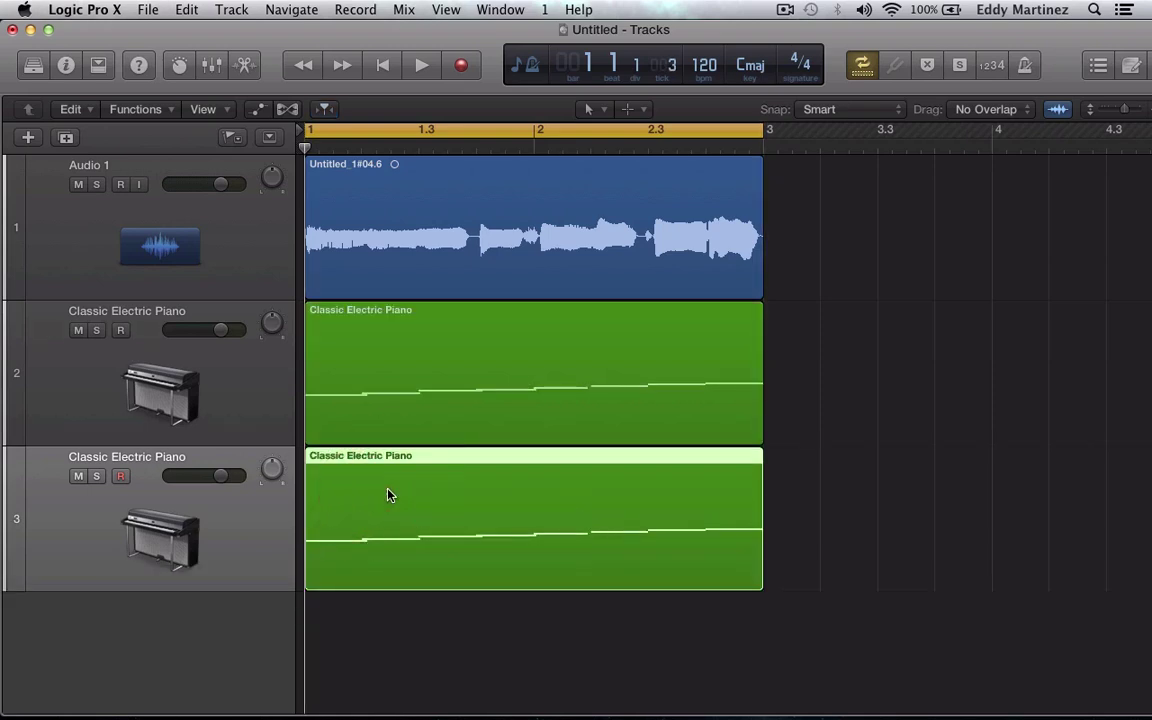
left_click(96, 330)
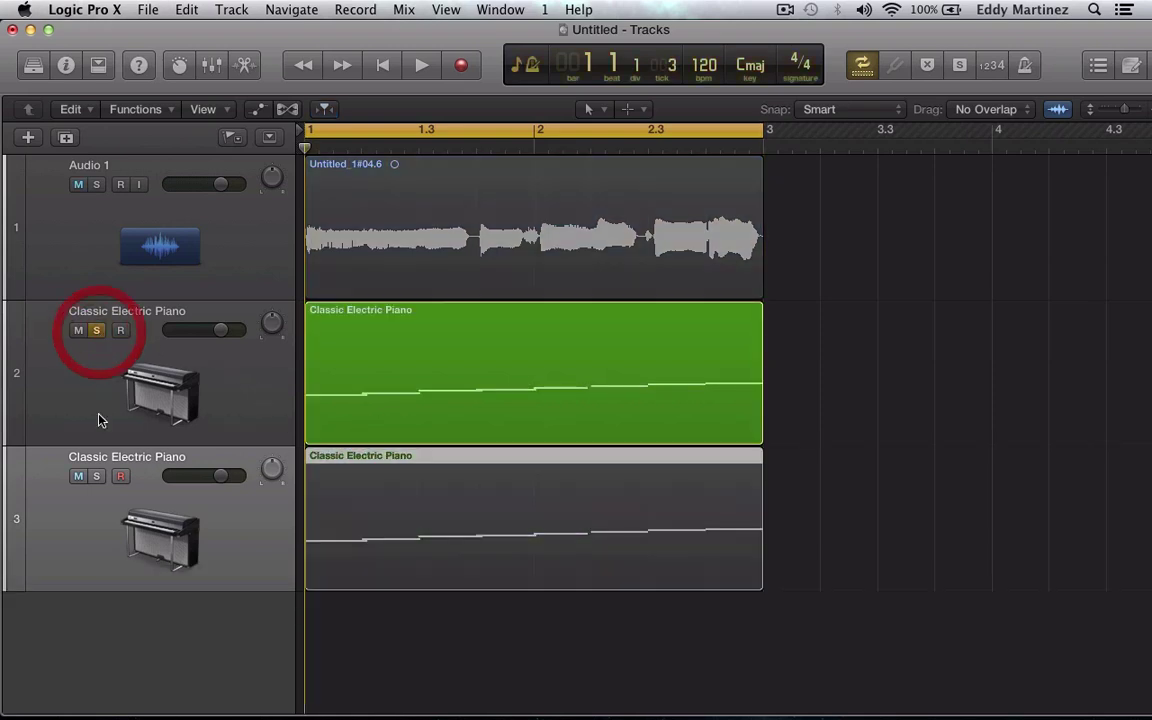
left_click(96, 476)
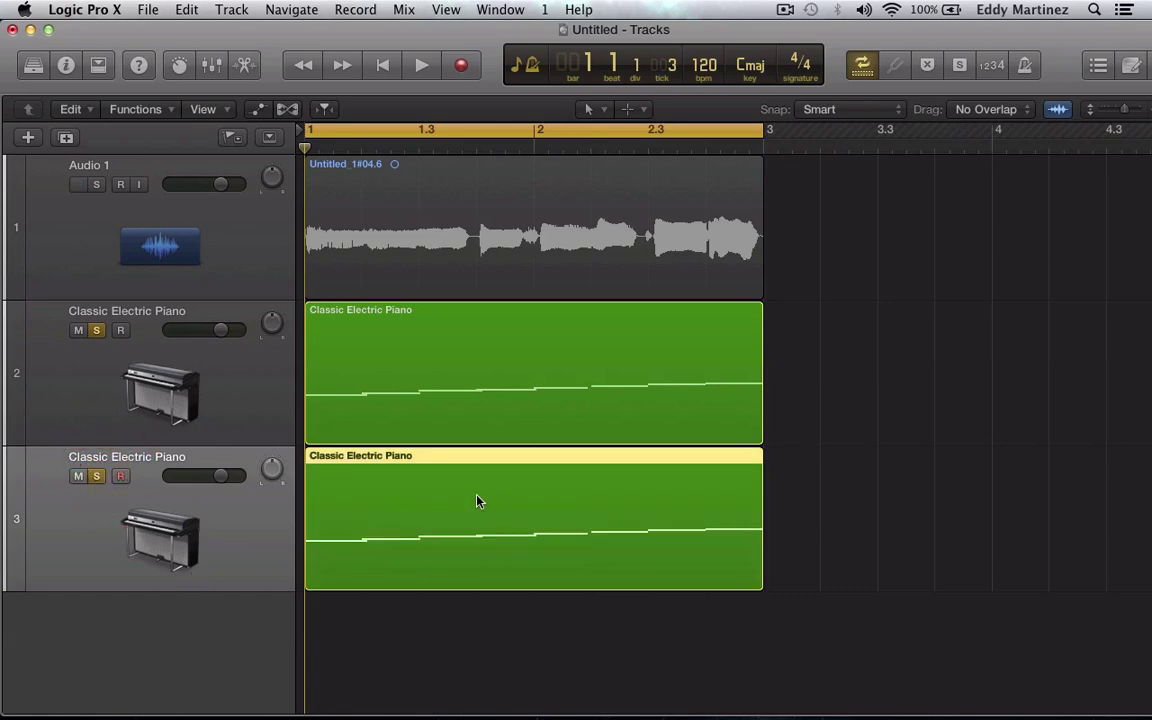
In the Piano Roll, mute Audio 1 and raise the copied region's eight notes seven semitones
key("p")
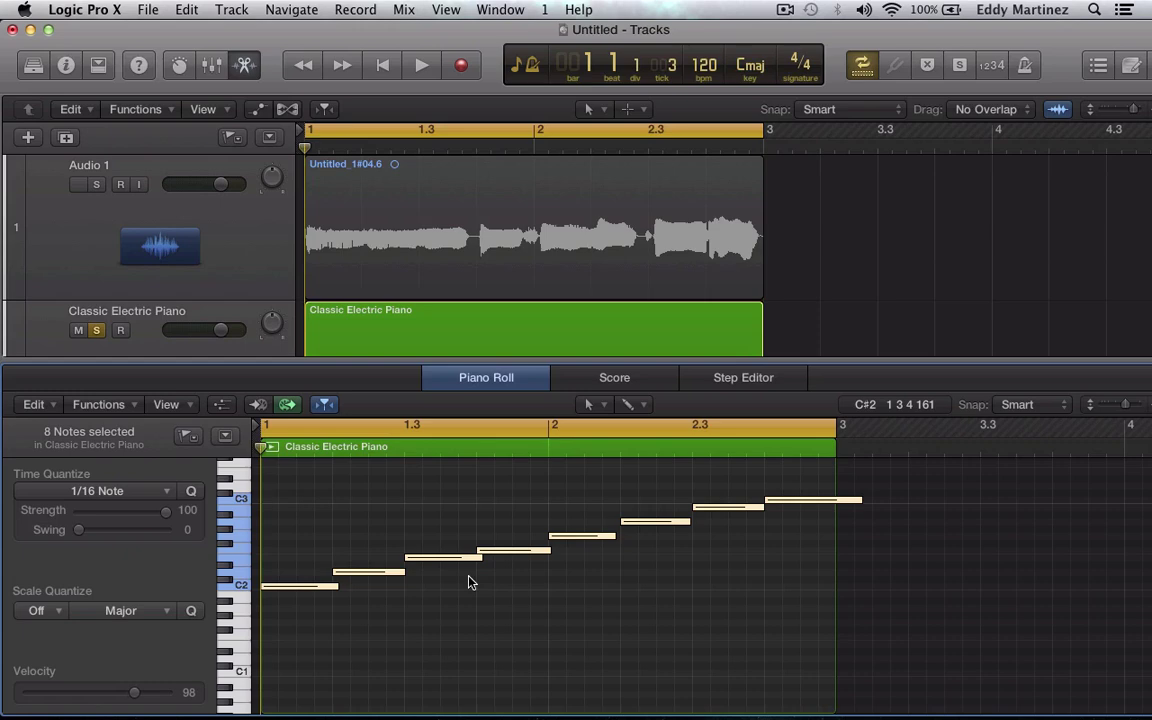
left_click(285, 586)
key("ctrl+m")
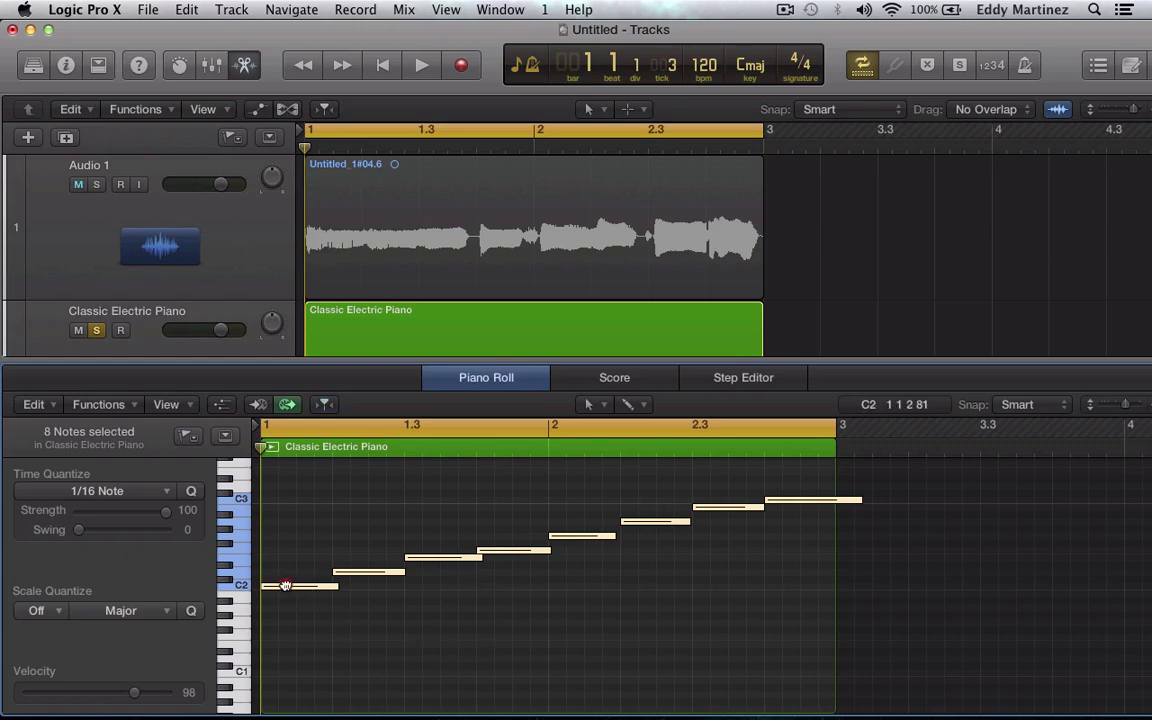
left_click_drag(285, 586, 285, 555)
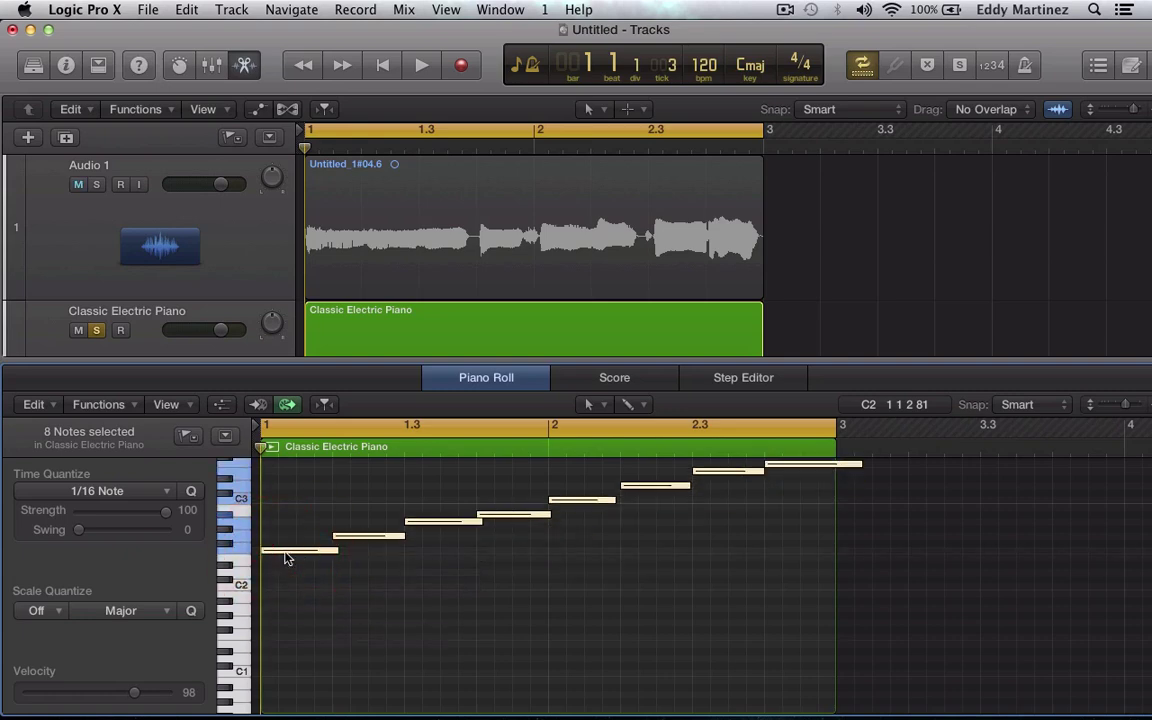
Play the two soloed piano tracks from bar 1 to hear the fifth harmony, then stop
key("Return")
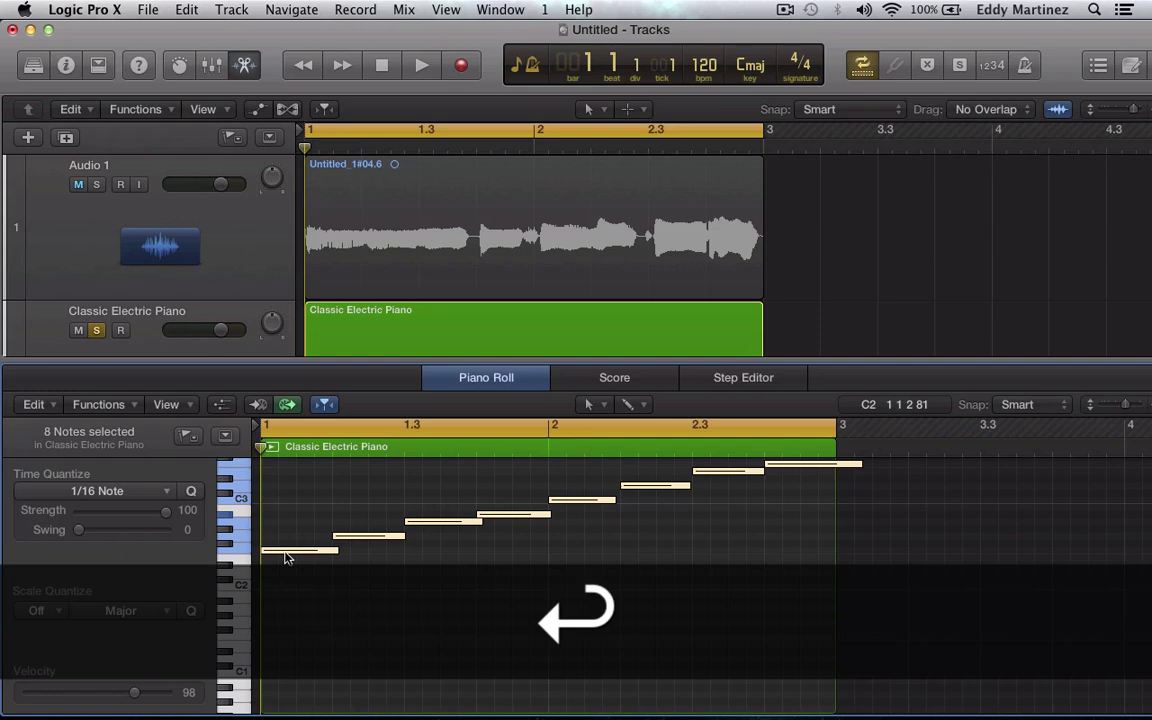
scroll(378, 268, "down", 5)
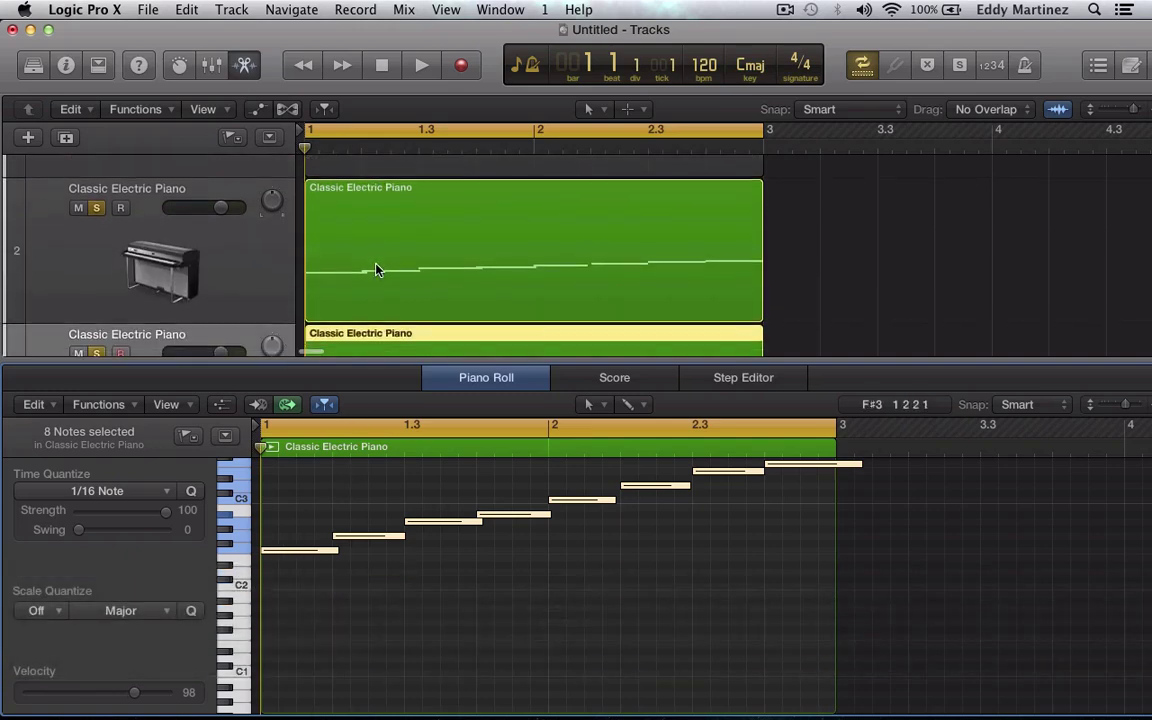
scroll(378, 268, "up", 2)
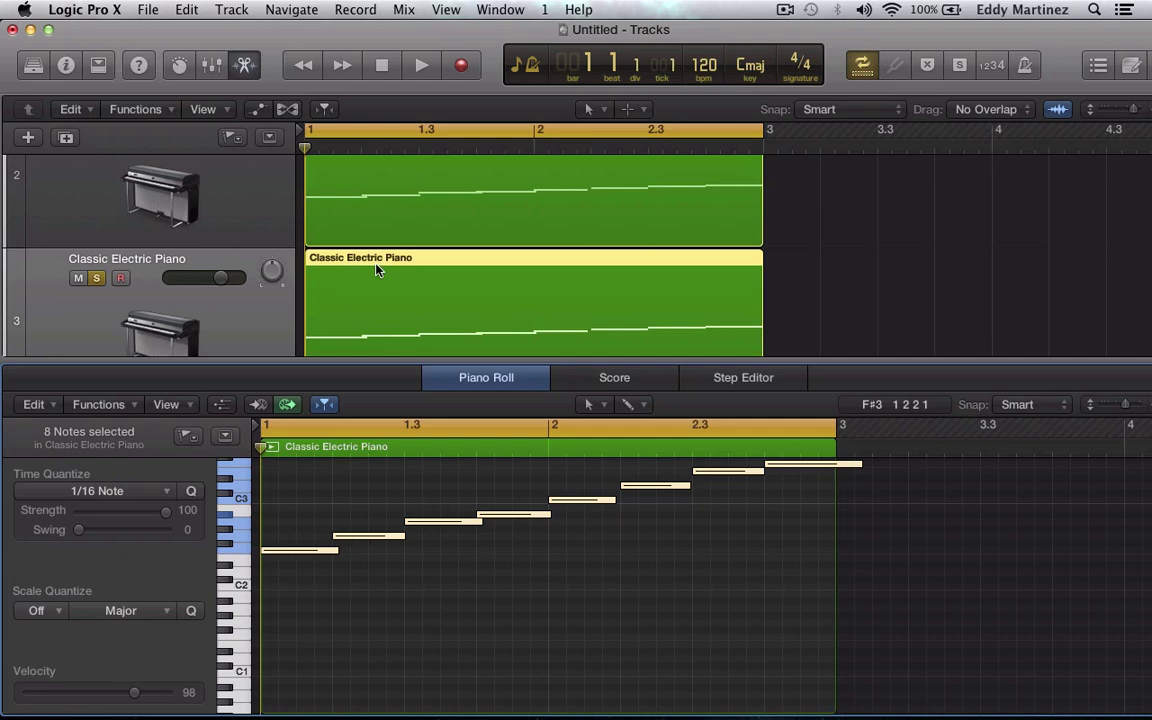
key("space")
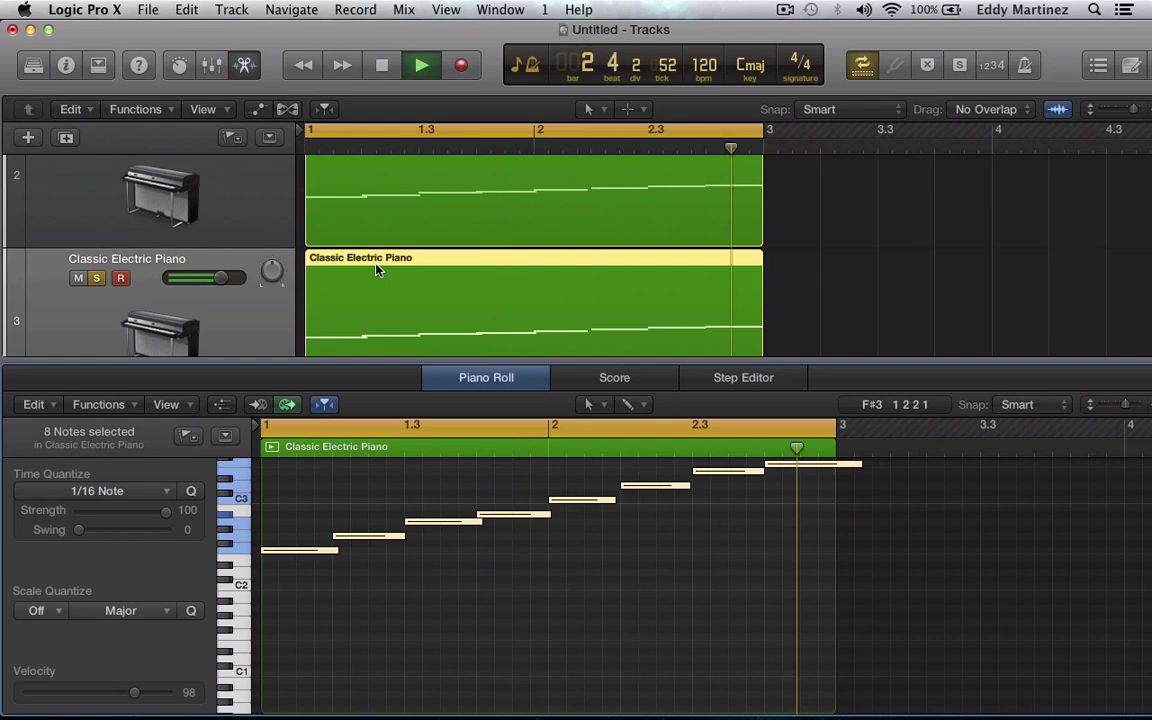
key("Return")
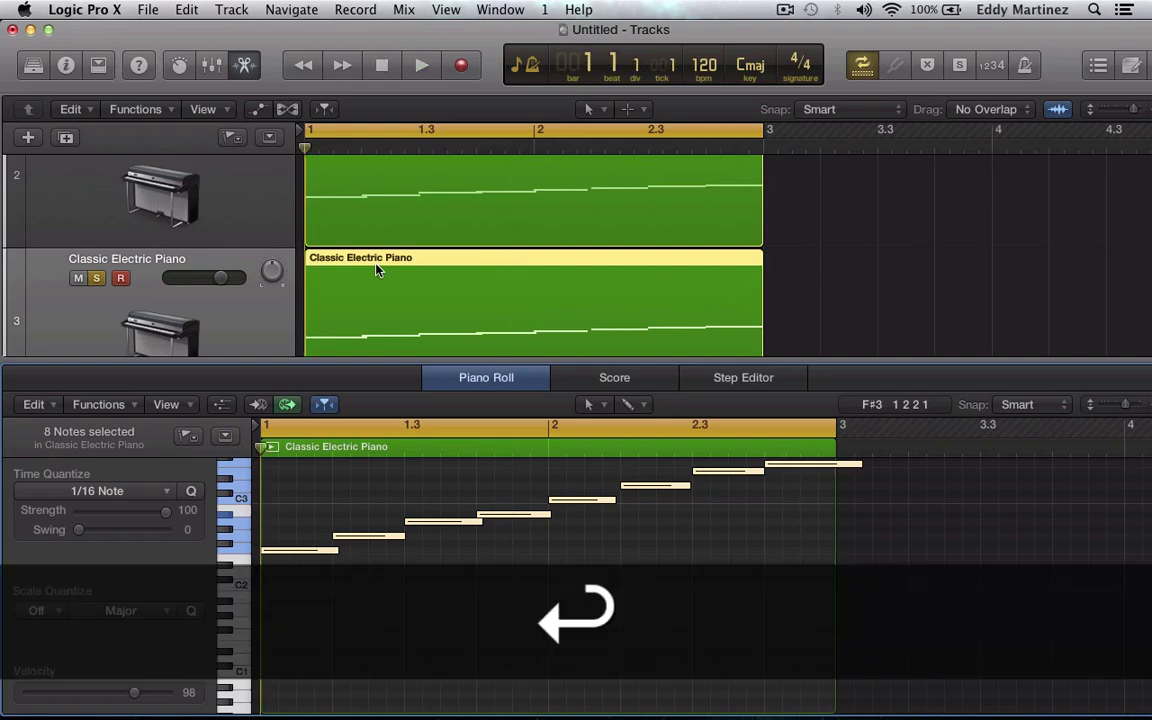
scroll(376, 270, "up", 5)
scroll(376, 270, "up", 1)
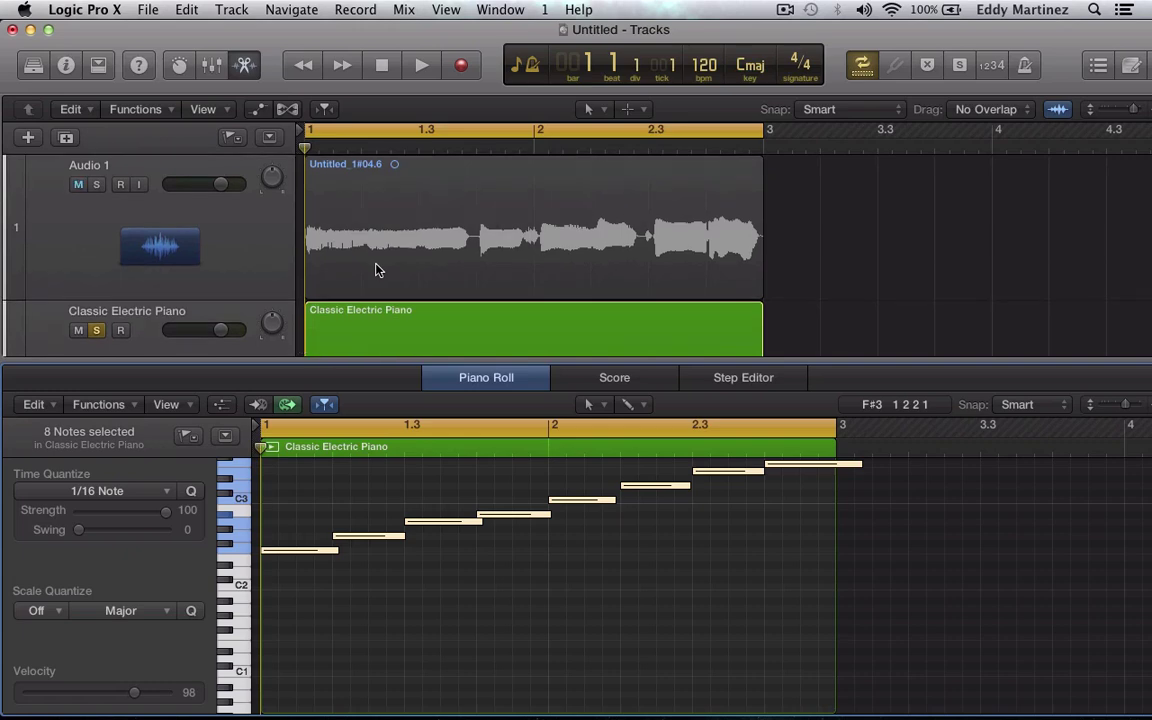
Add a new Audio 2 track and Option-drag the vocal region onto it
left_click(245, 240)
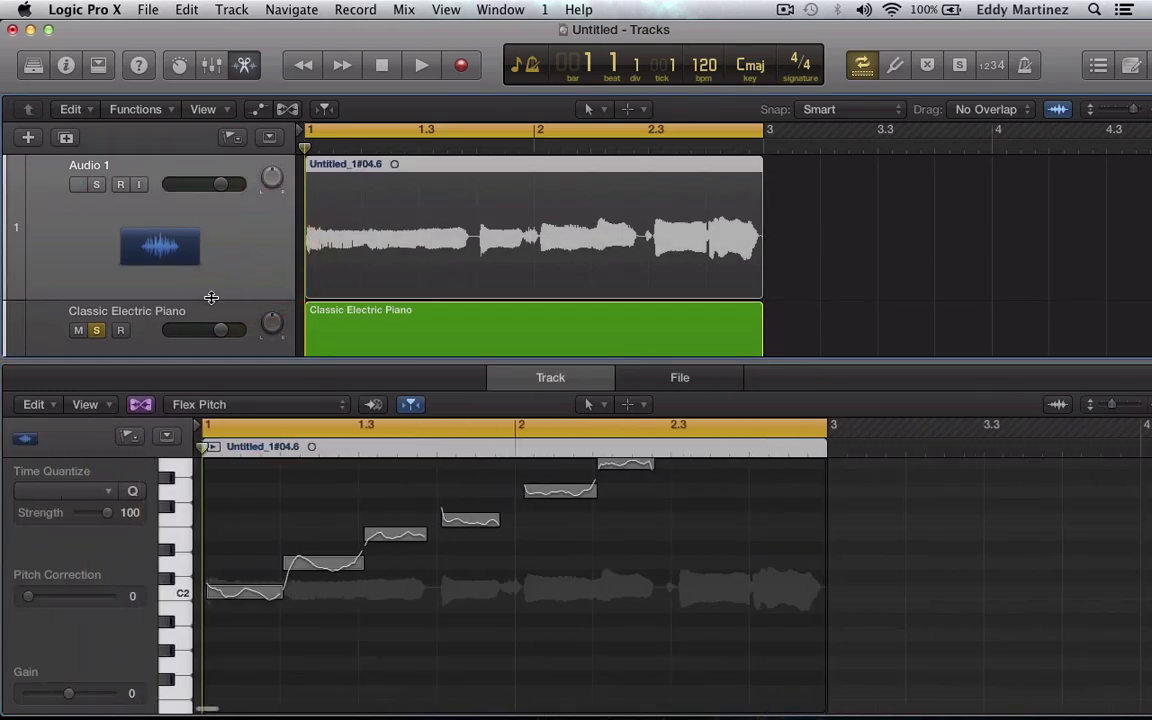
key("p")
key("p")
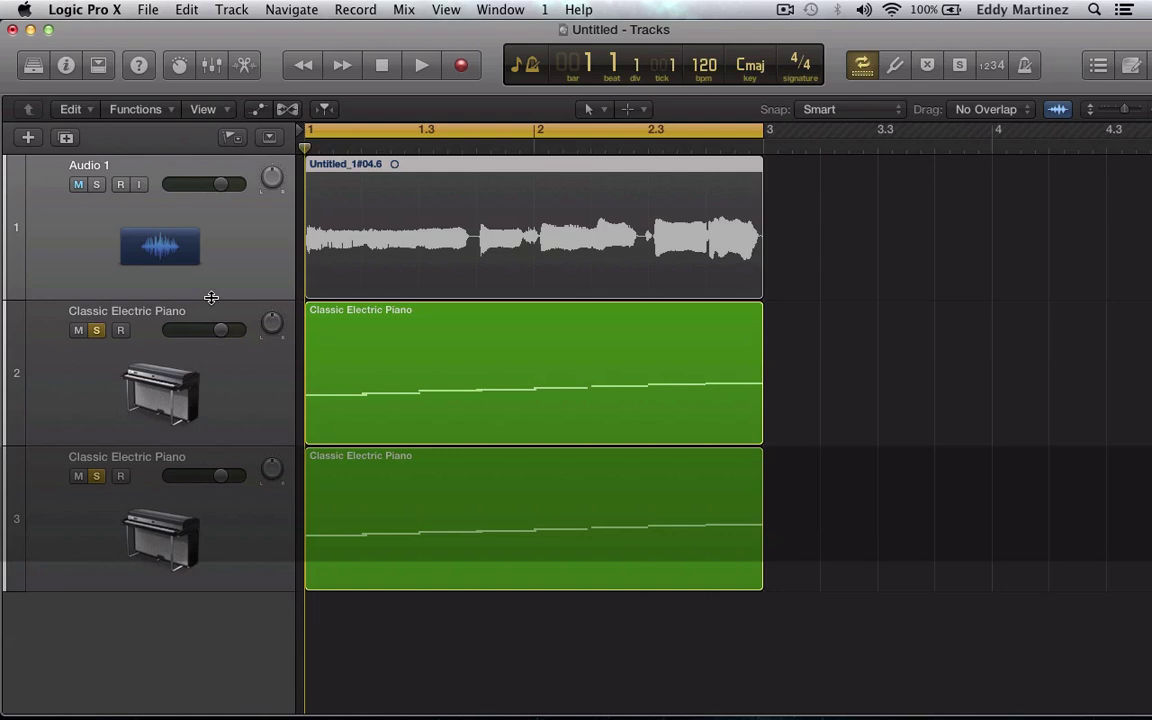
left_click(67, 138)
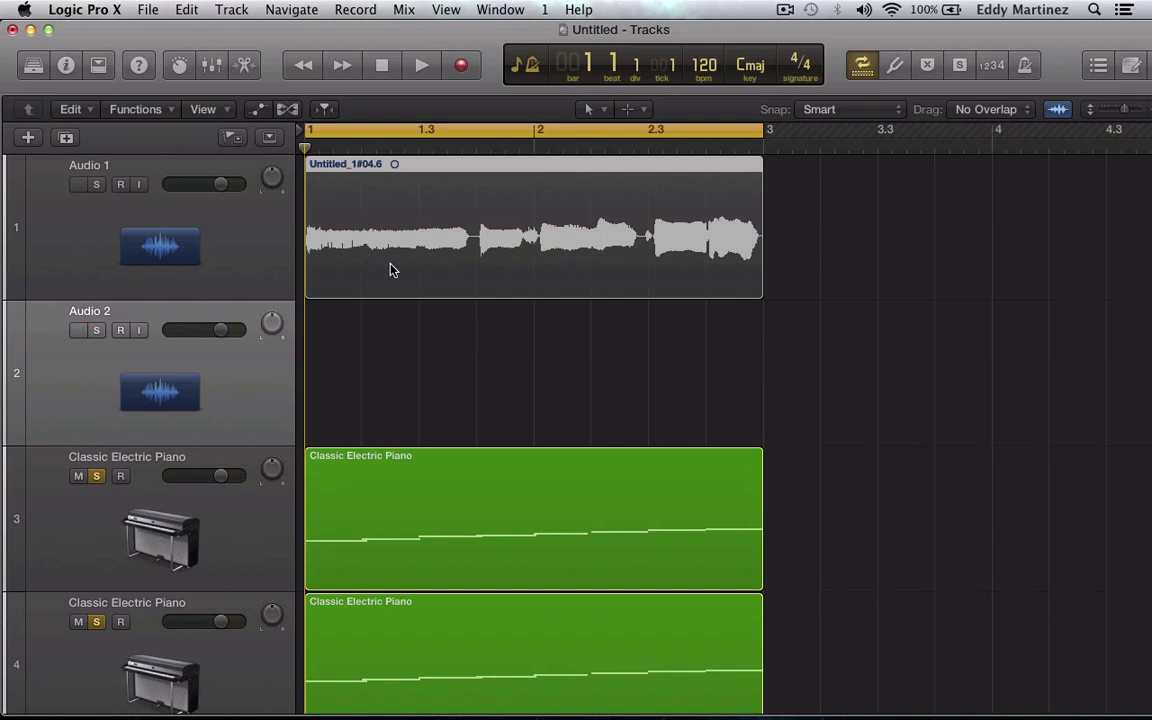
left_click(391, 269, "alt")
left_click_drag(391, 268, 393, 327)
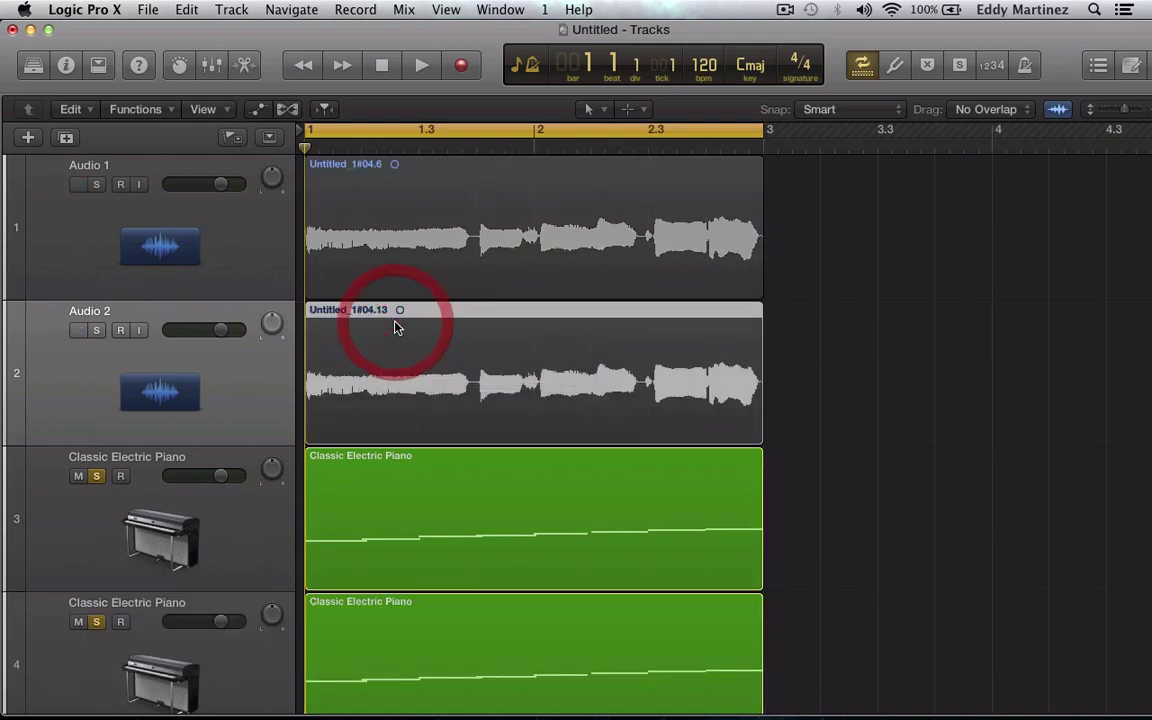
Unsolo both piano tracks, solo Audio 2, and play the copied vocal alone
left_click(96, 477)
left_click(96, 622)
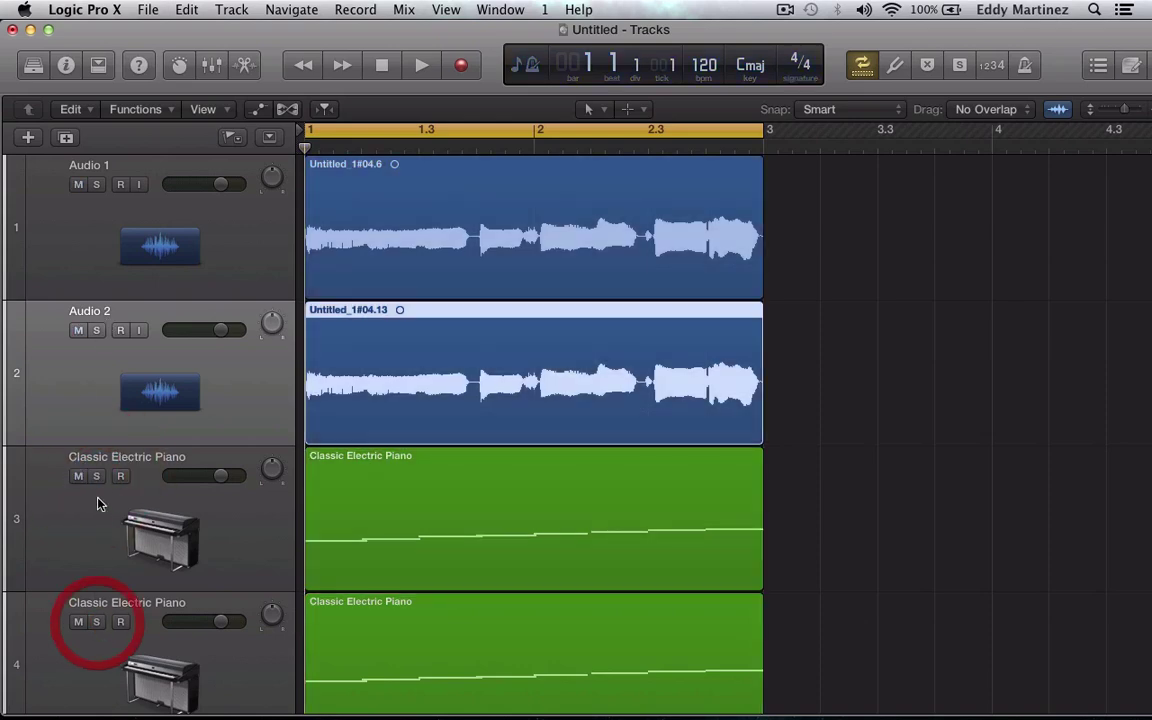
left_click(97, 331)
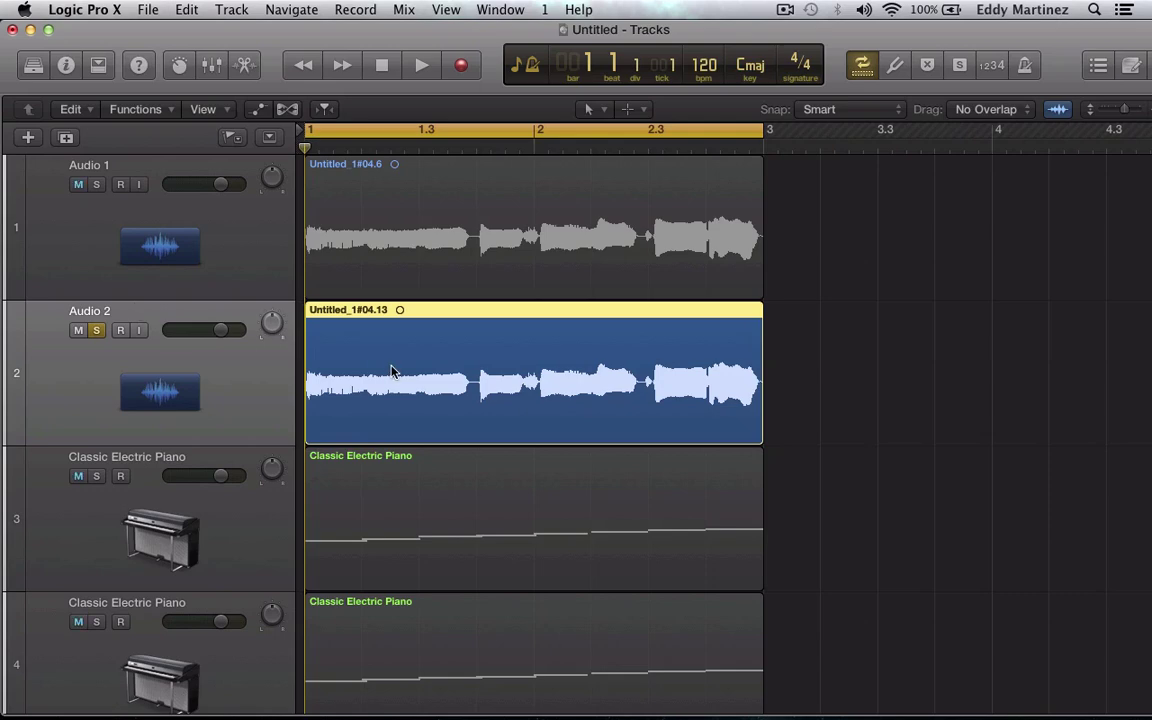
key("space")
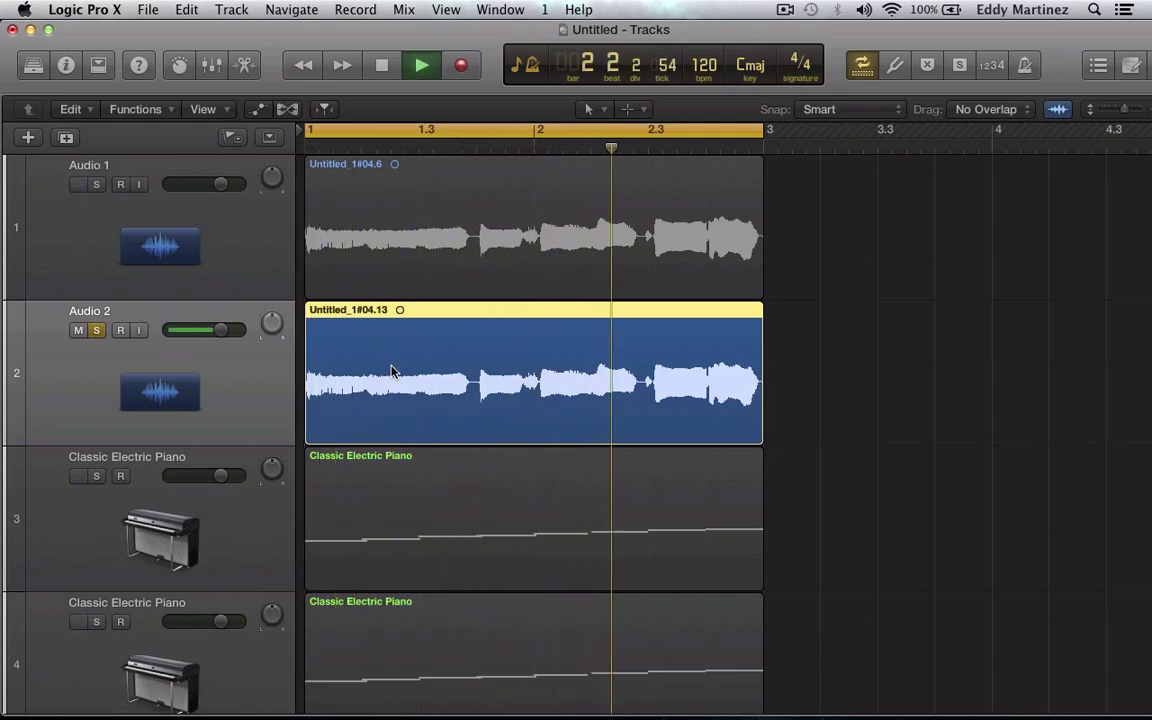
key("space")
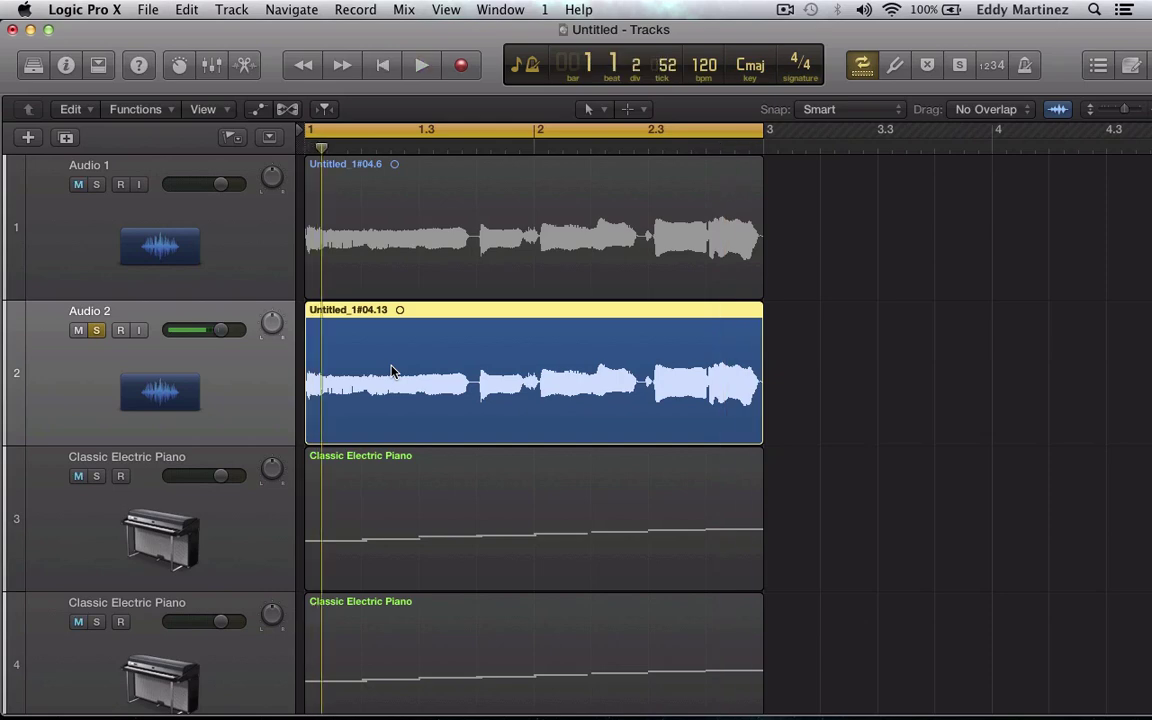
key("Return")
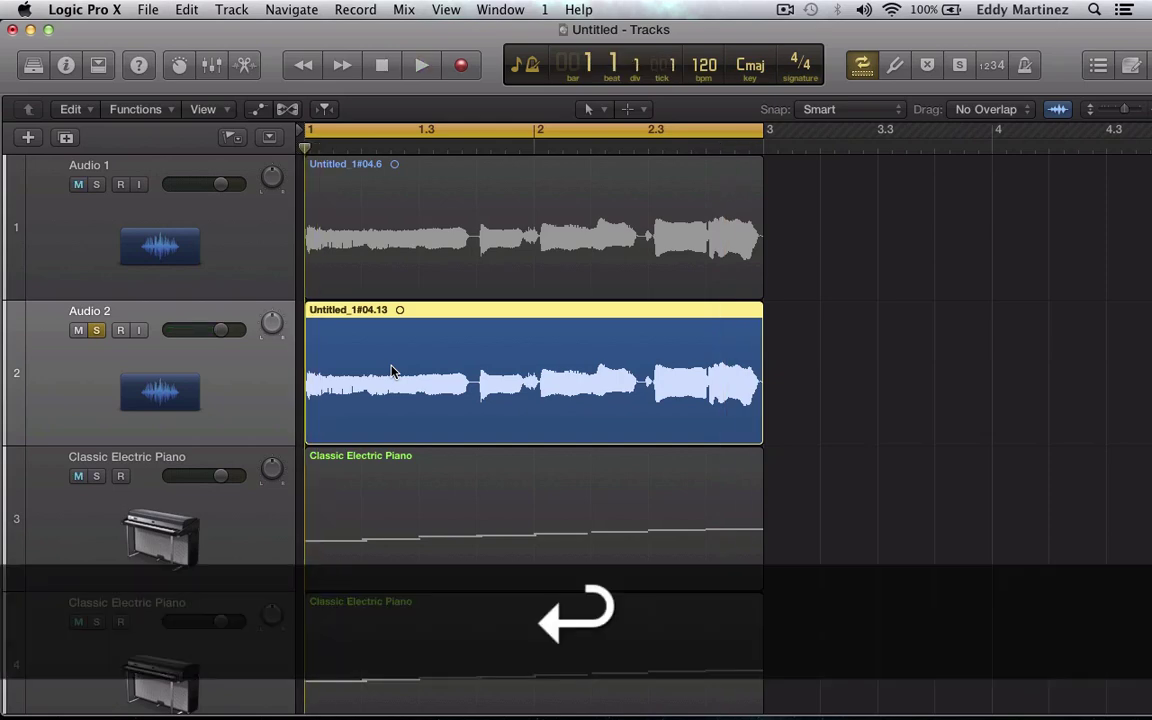
Open the Audio 2 region in Flex Pitch, select all notes, and drag them up
double_click(391, 370)
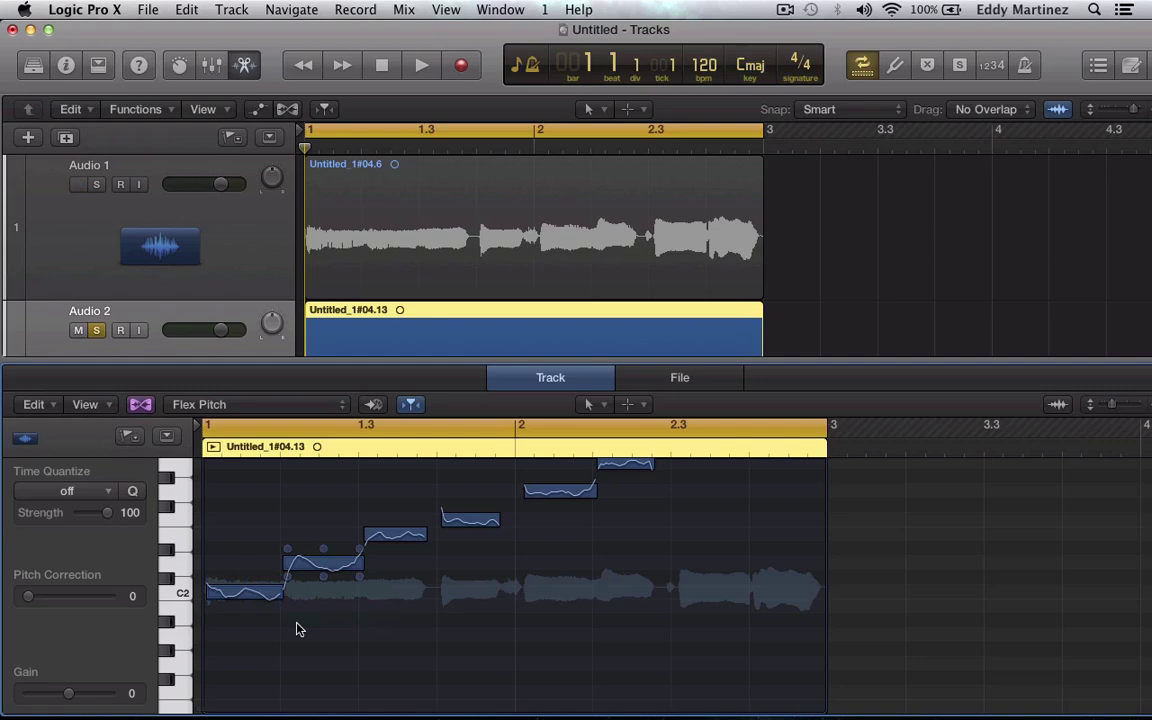
key("super+a")
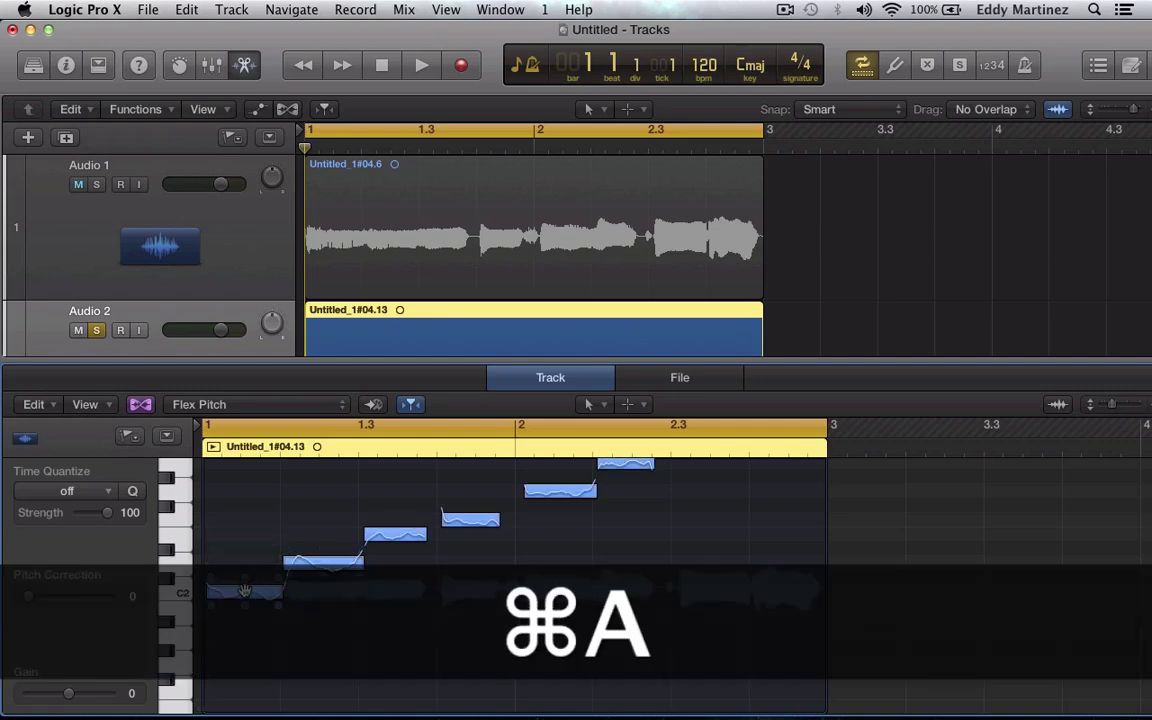
left_click_drag(244, 591, 244, 517)
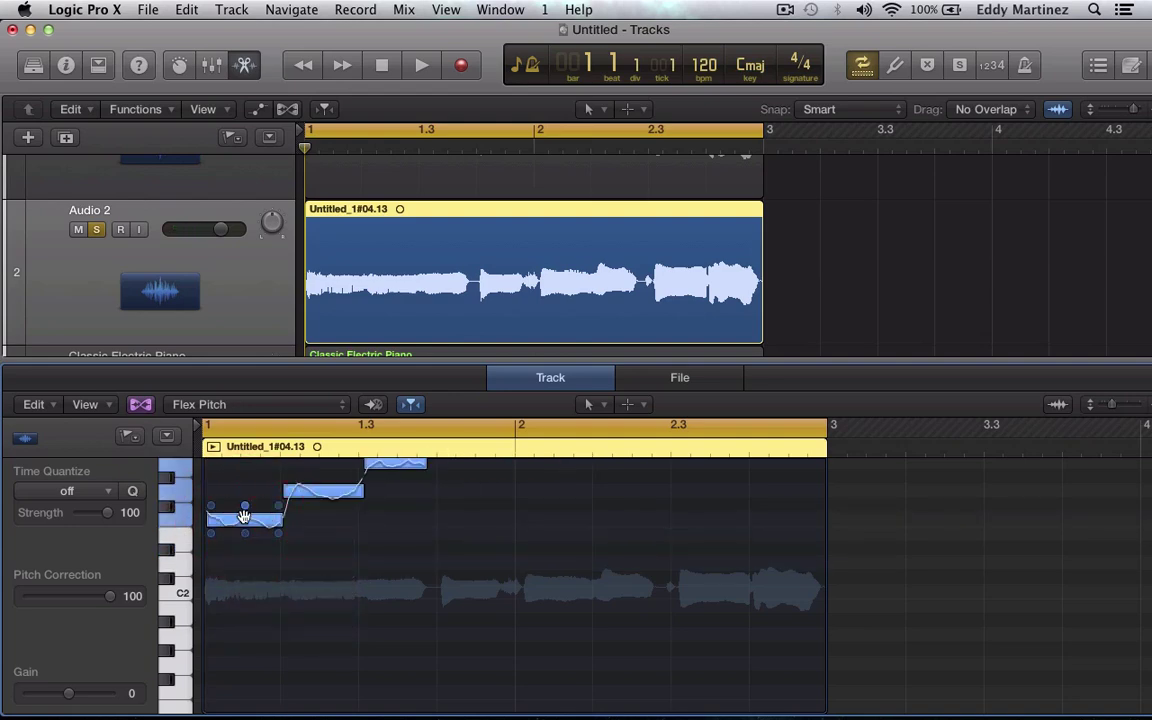
Play the pitch-shifted vocal from the start, then close the Flex Pitch editor
key("Return")
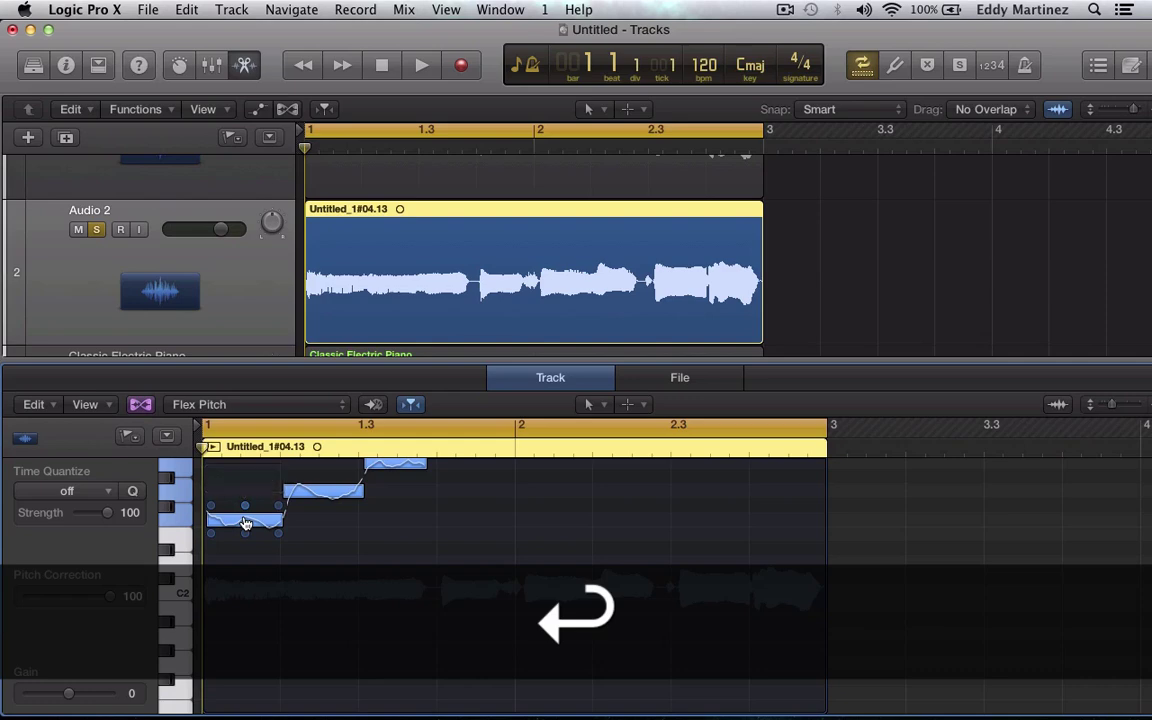
key("space")
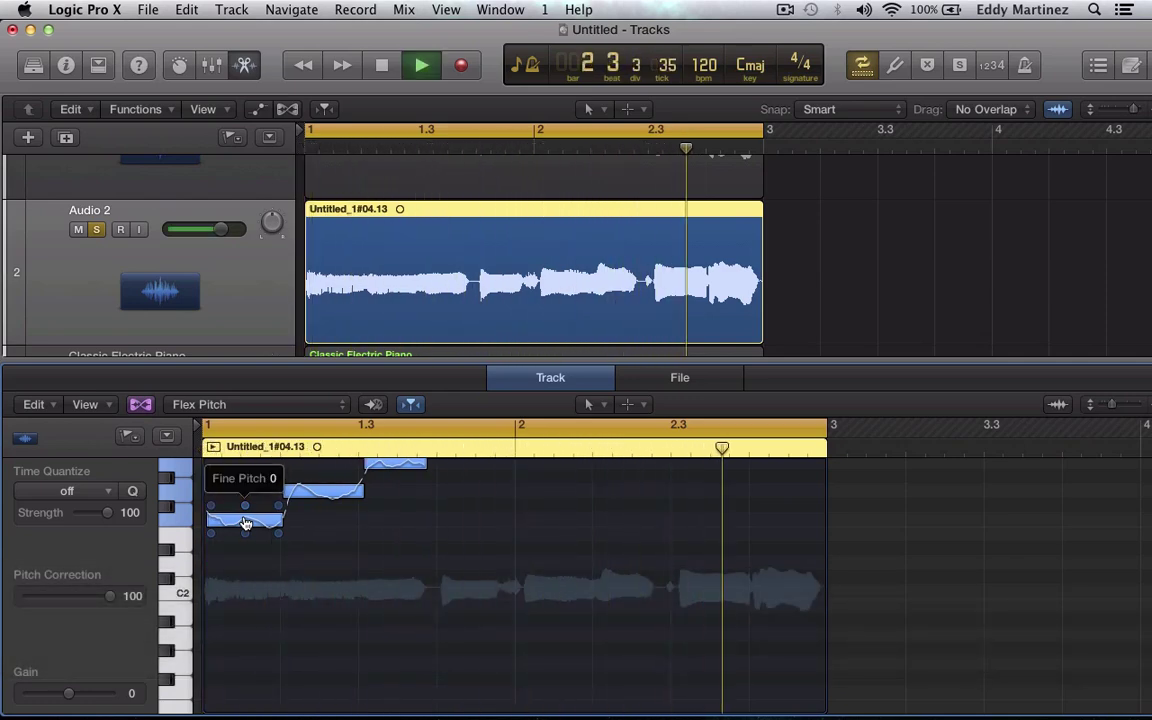
key("space")
key("Return")
scroll(245, 523, "up", 5)
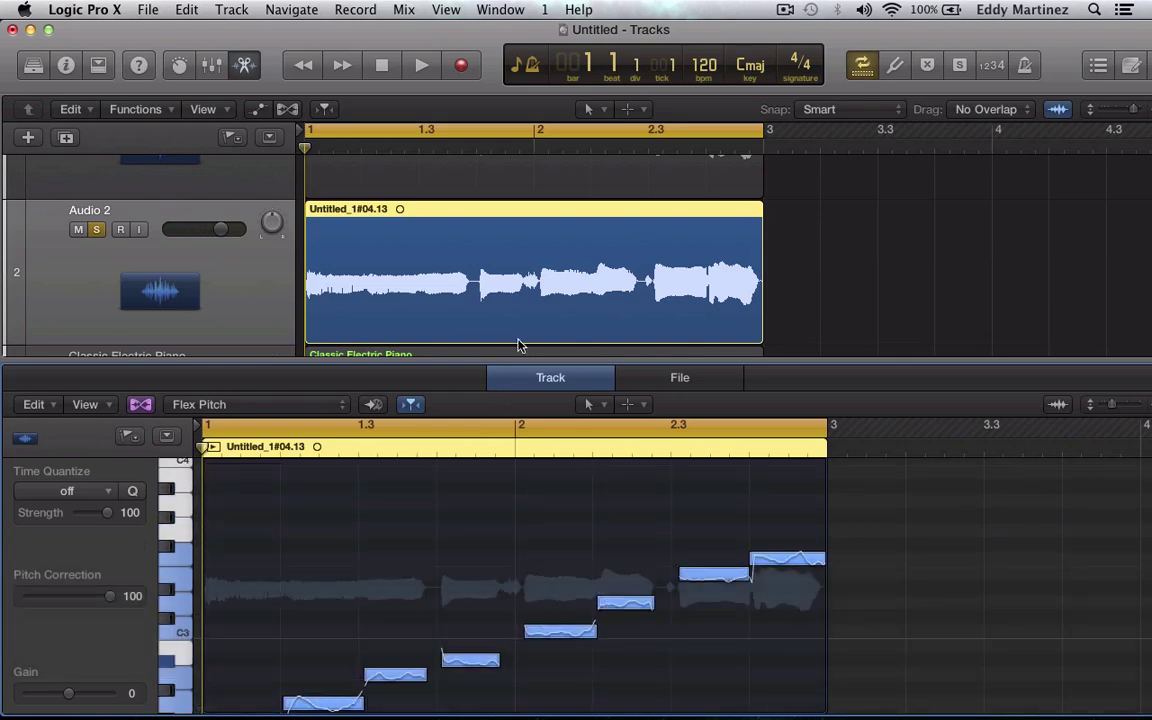
key("p")
key("p")
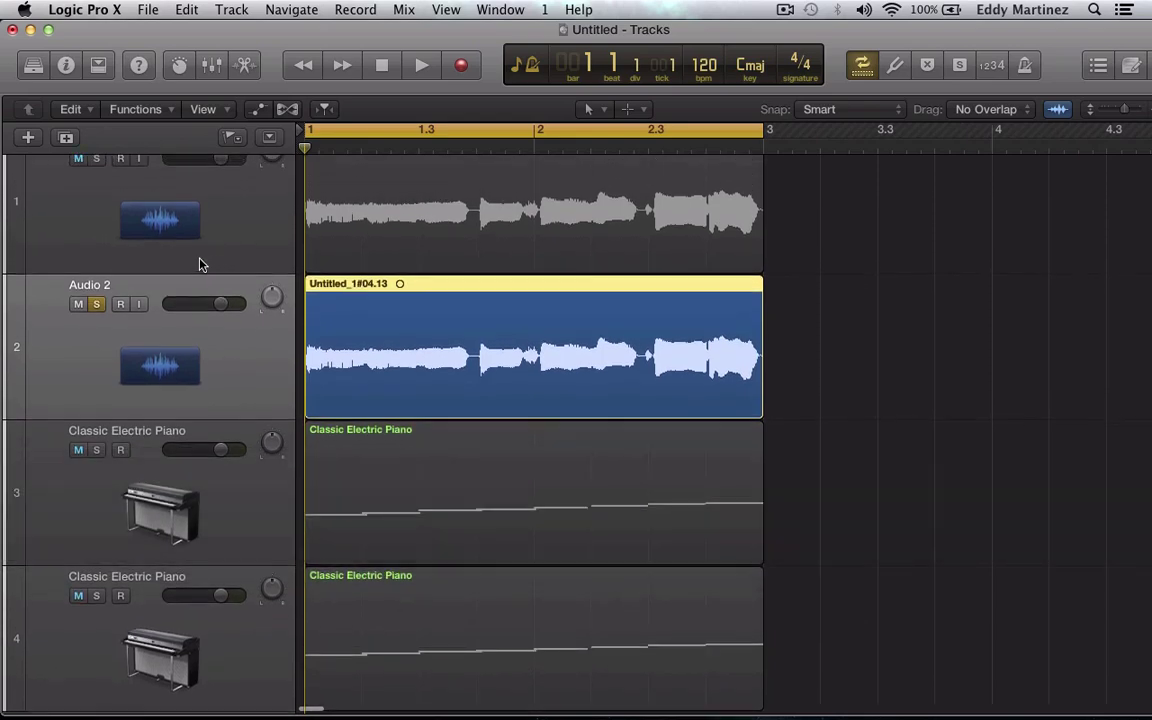
Solo Audio 1 alongside Audio 2 and play both vocal tracks together, then stop
left_click(98, 167)
key("space")
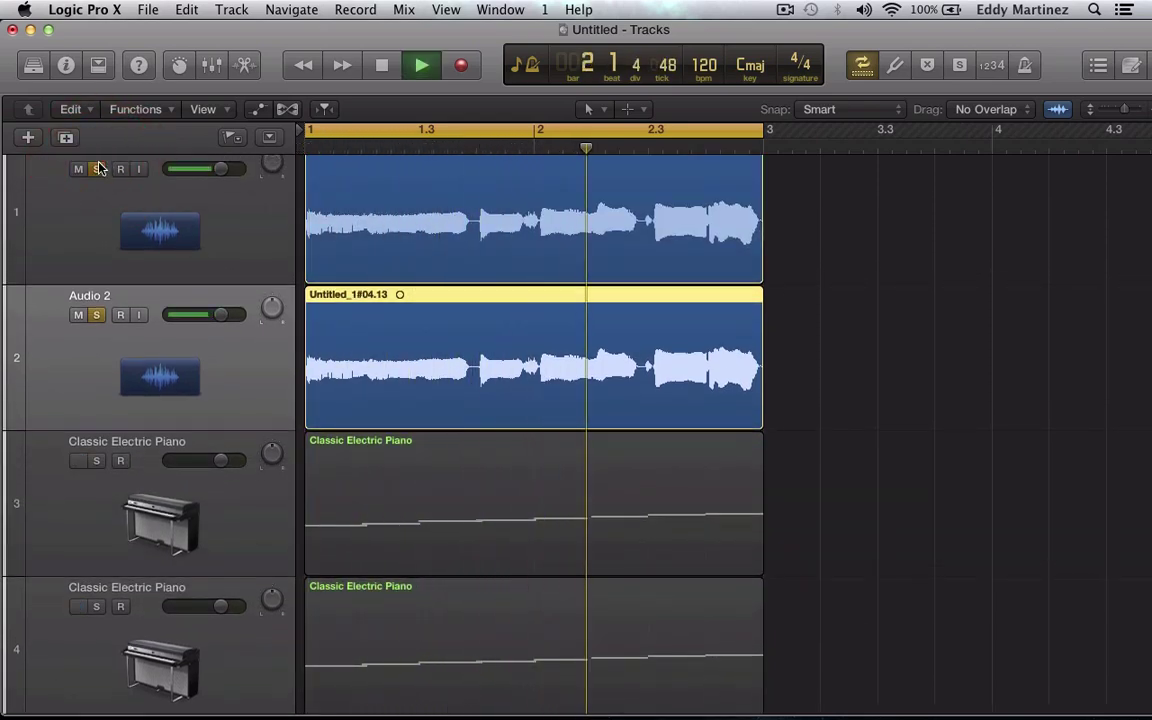
key("space")
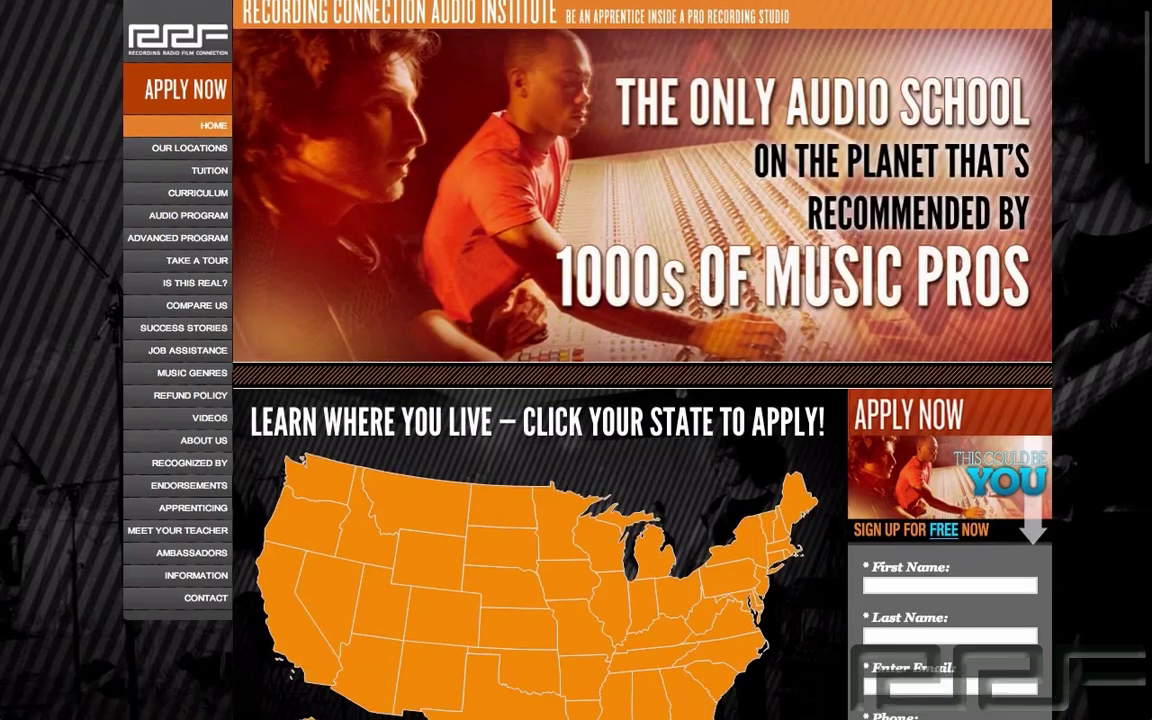
Go through Apply Now to the Recording Connection's Success Stories page
scroll(576, 360, "up", 5)
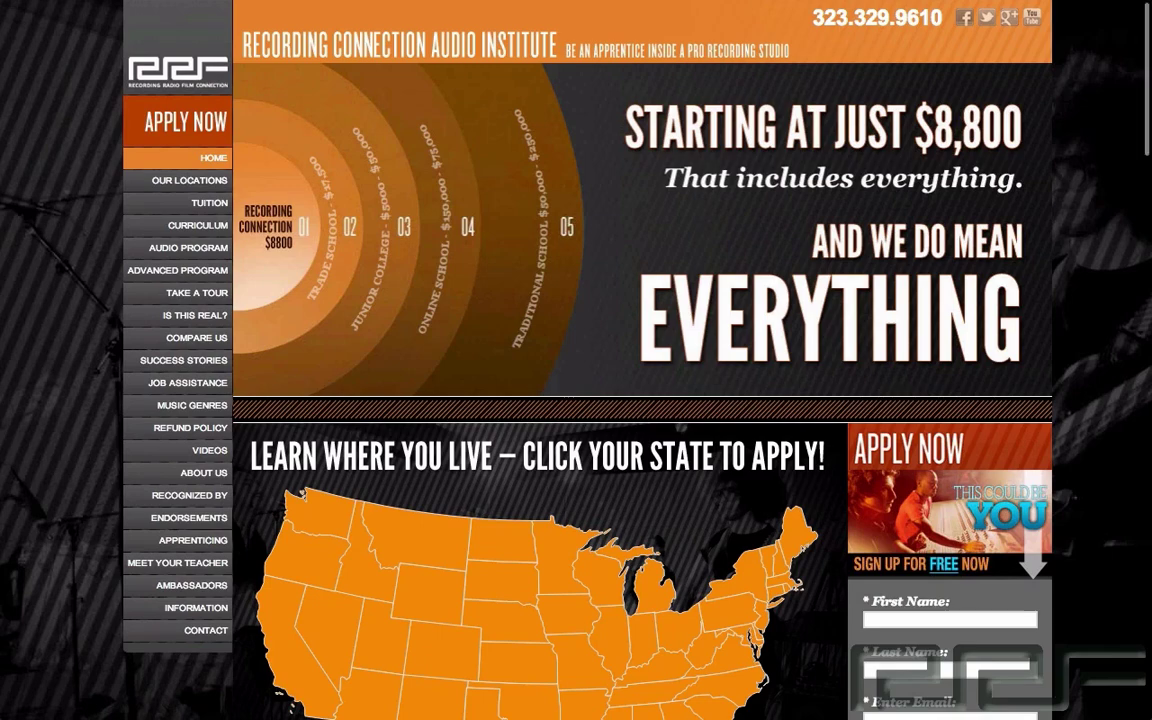
left_click(197, 292)
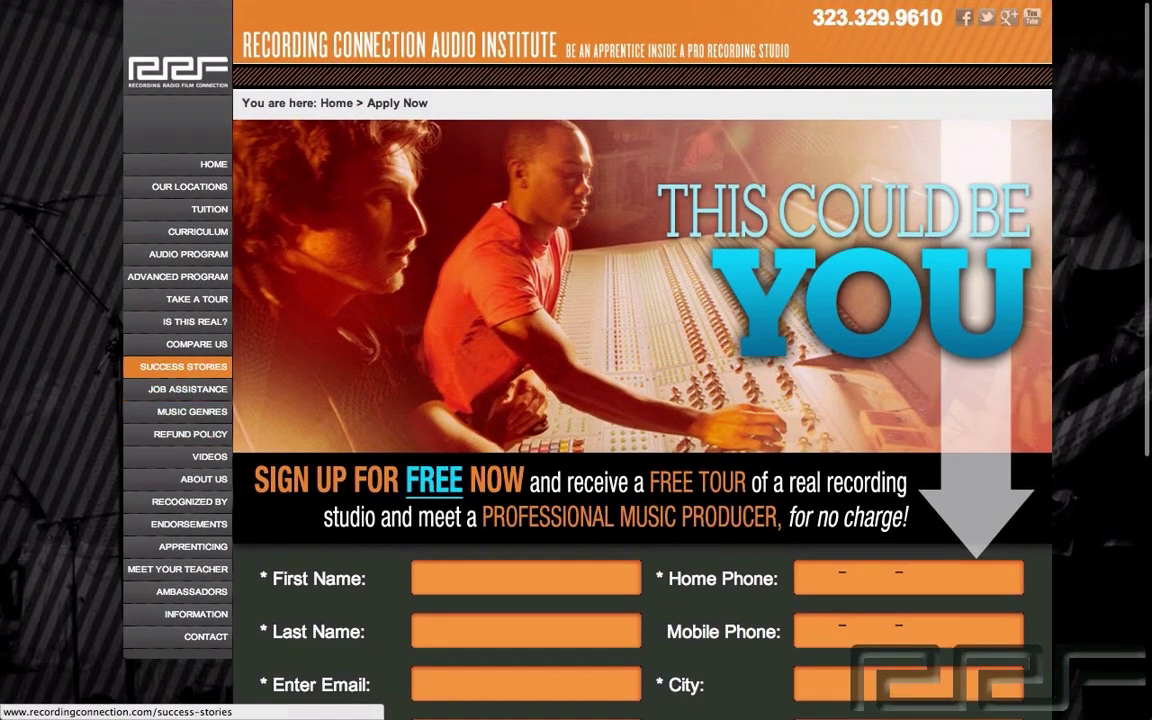
left_click(183, 366)
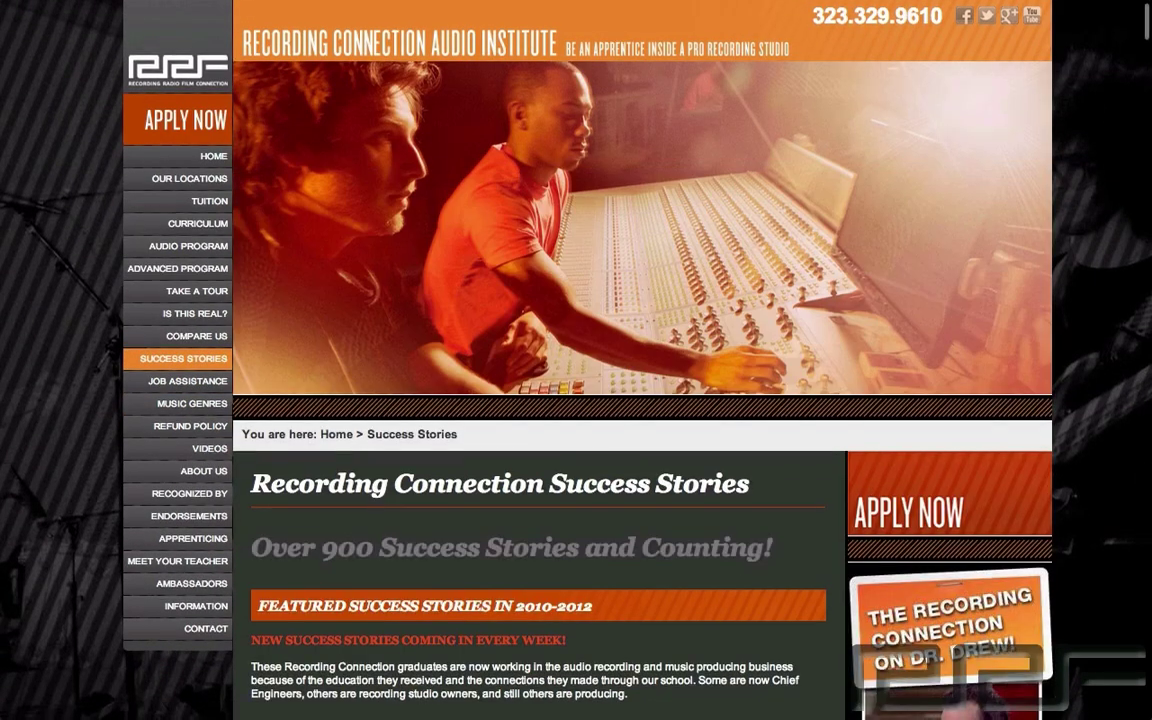
scroll(640, 400, "down", 1)
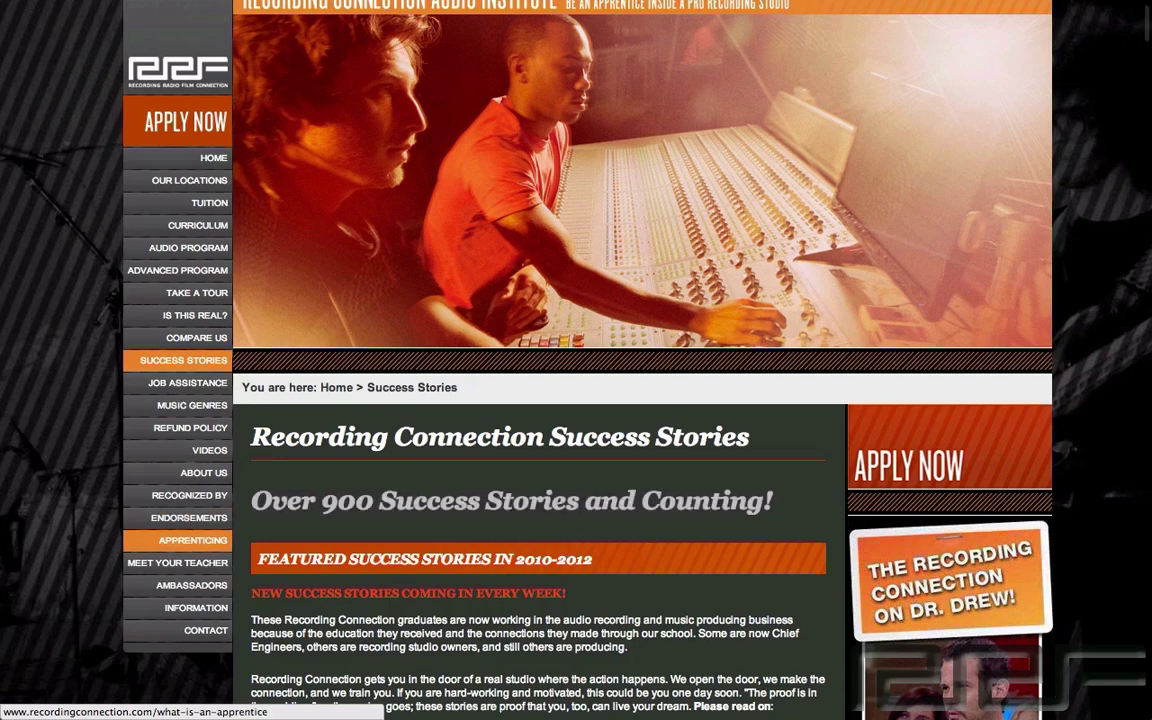